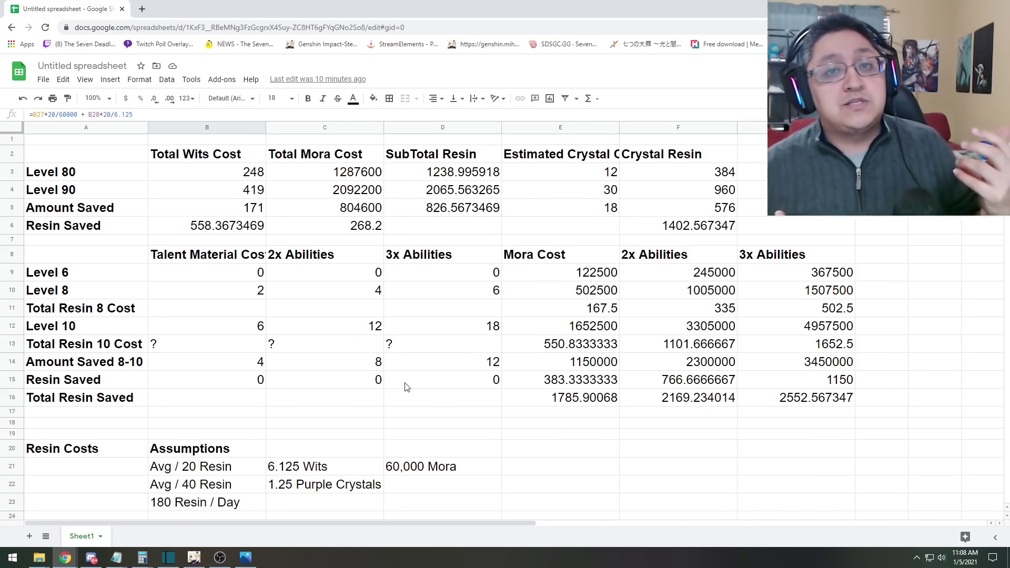
Step: Examine the resin cost and resin saved formulas for levels 80 and 90, plus the talent material amounts for levels 6 and 10
key("alt+Tab")
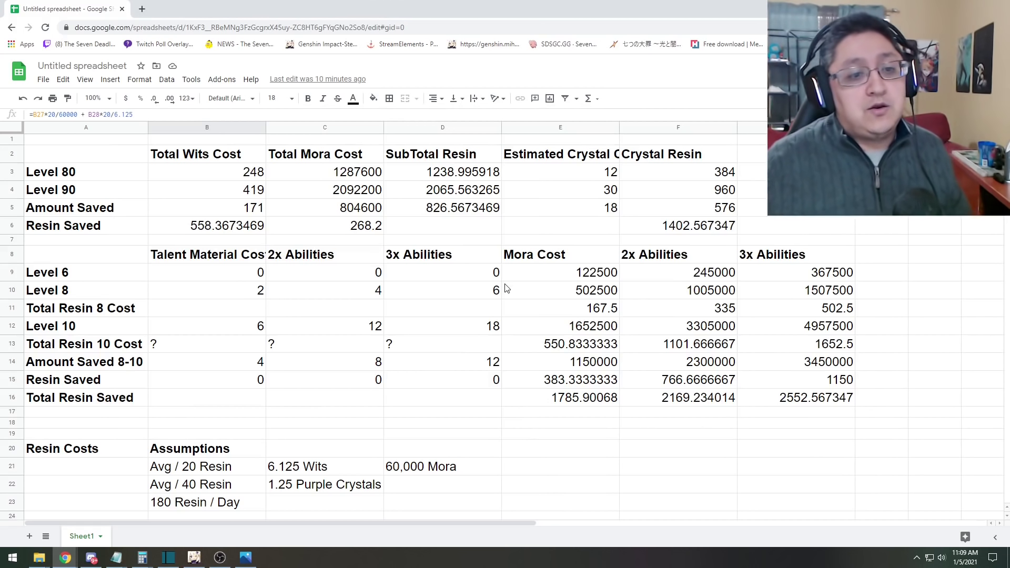
left_click(467, 179)
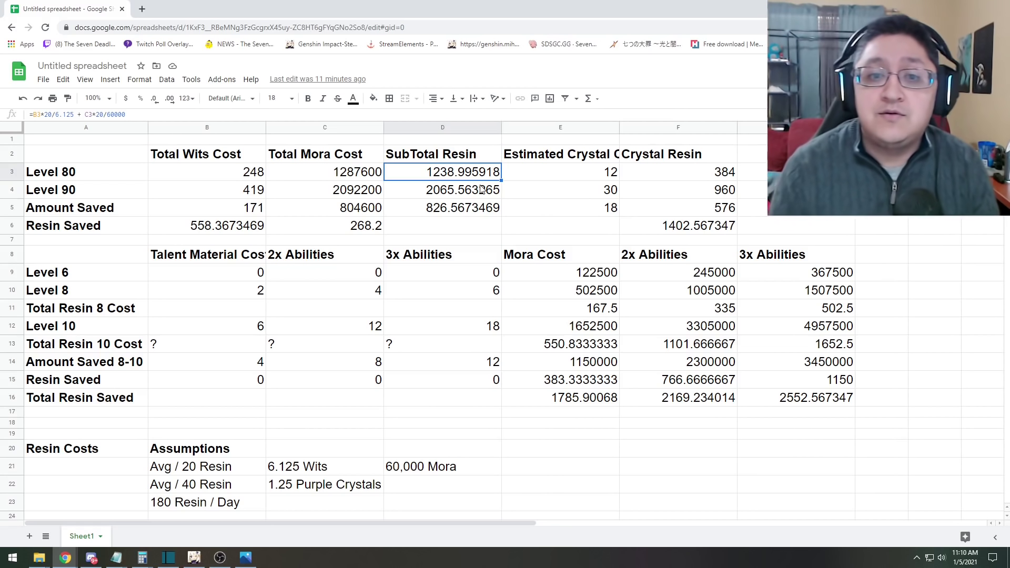
left_click(728, 177)
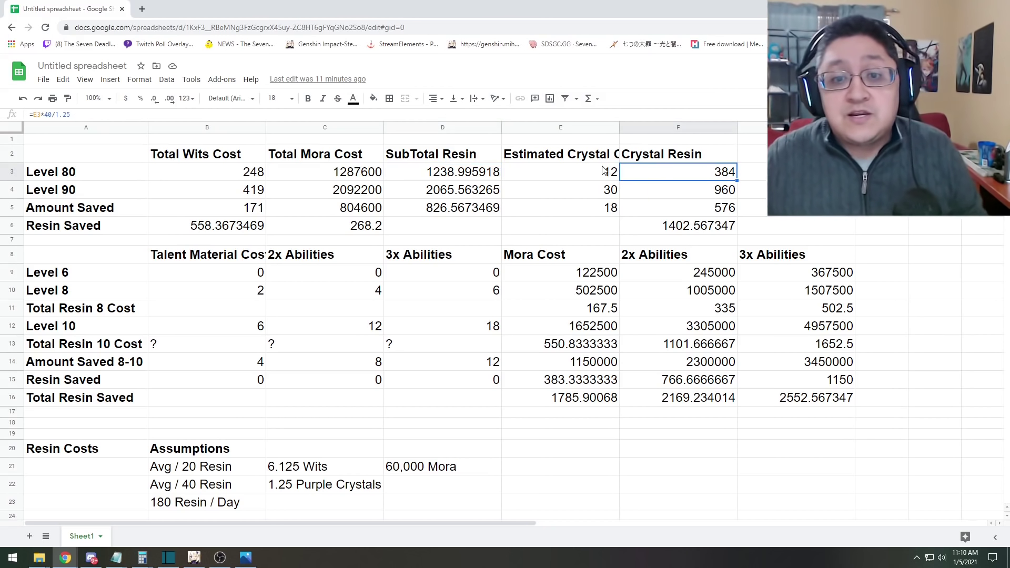
left_click(604, 171)
left_click(711, 175)
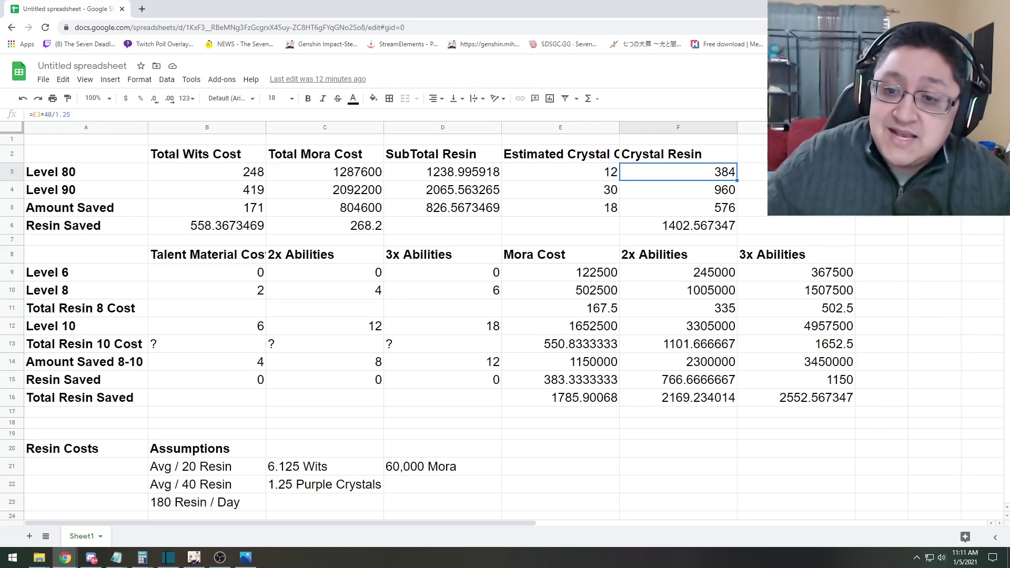
left_click(683, 230)
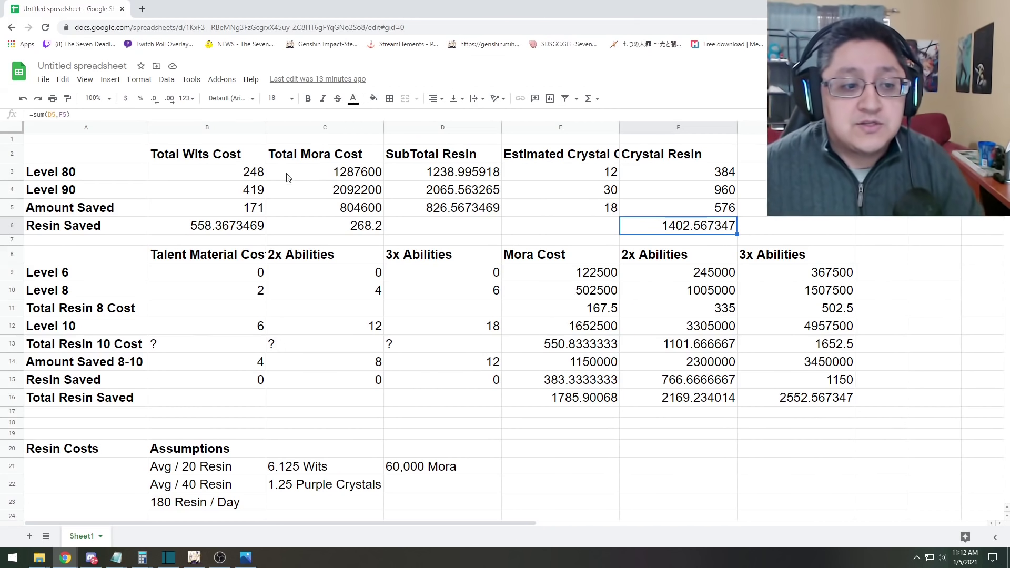
left_click(227, 277)
left_click(492, 327)
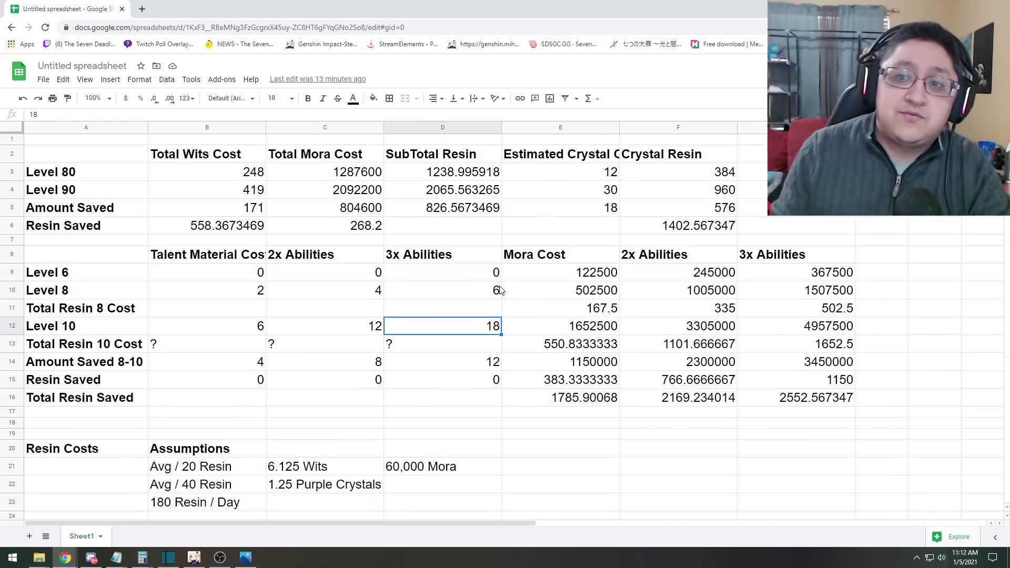
Step: Switch to the Honey Impact browser window and look through the Talent Level-Up Material list down to Crown of Insight
key("alt+Tab")
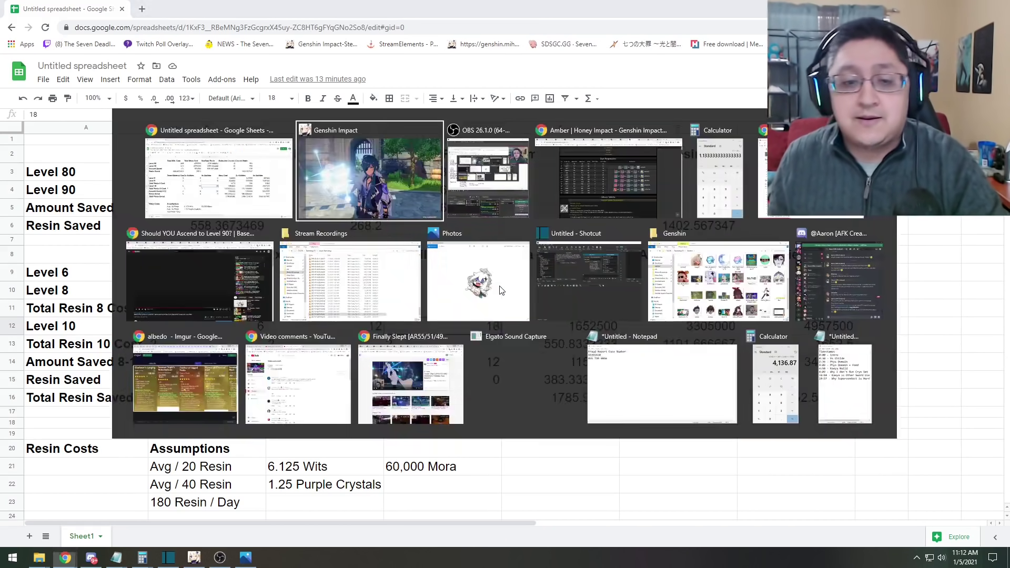
scroll(460, 421, "down", 12)
scroll(451, 430, "up", 11)
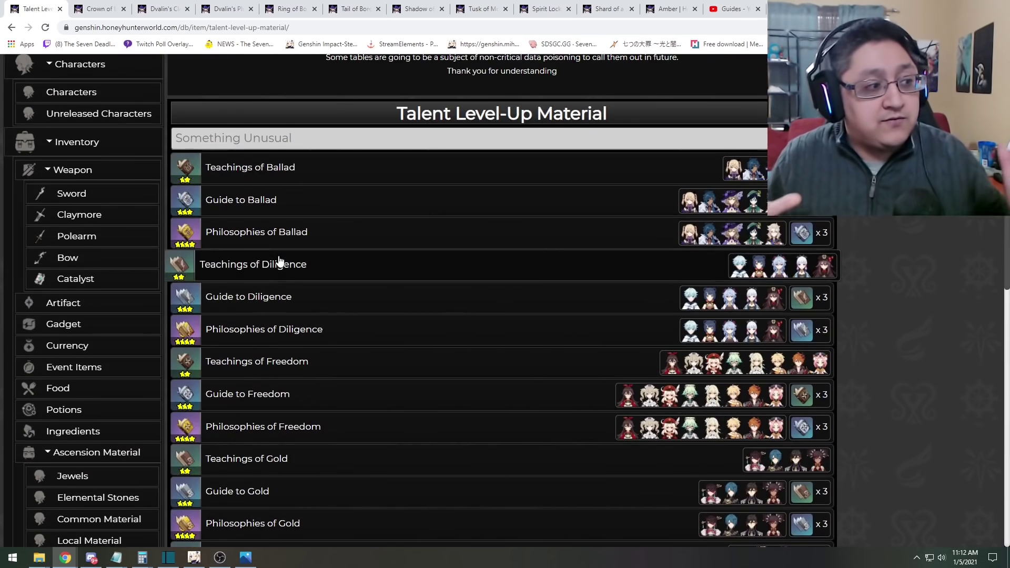
scroll(279, 261, "down", 11)
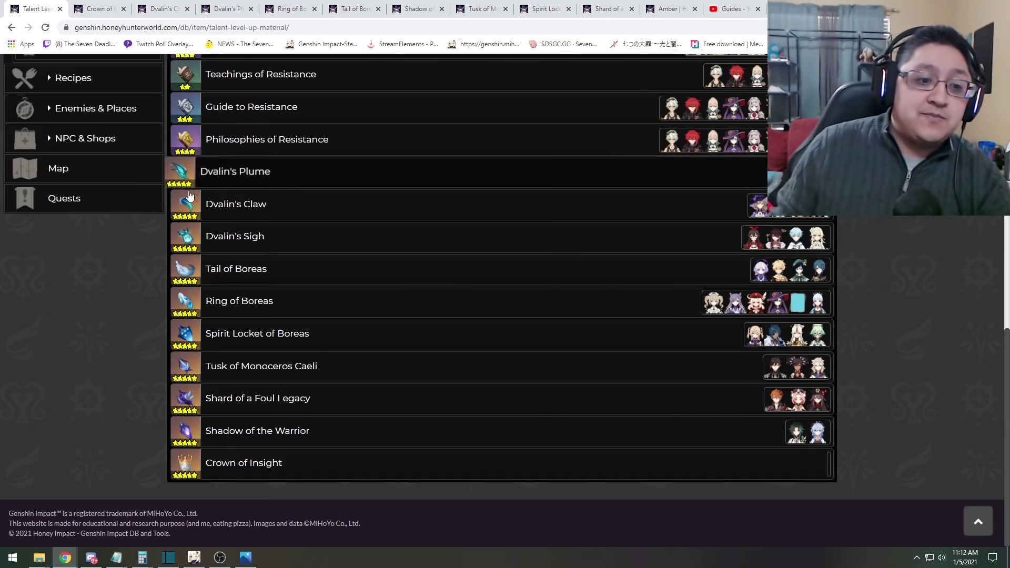
Step: Review the open talent material pages one after another, from Crown of Insight through the boss drops to Shard of a Foul Legacy
key("ctrl+Tab")
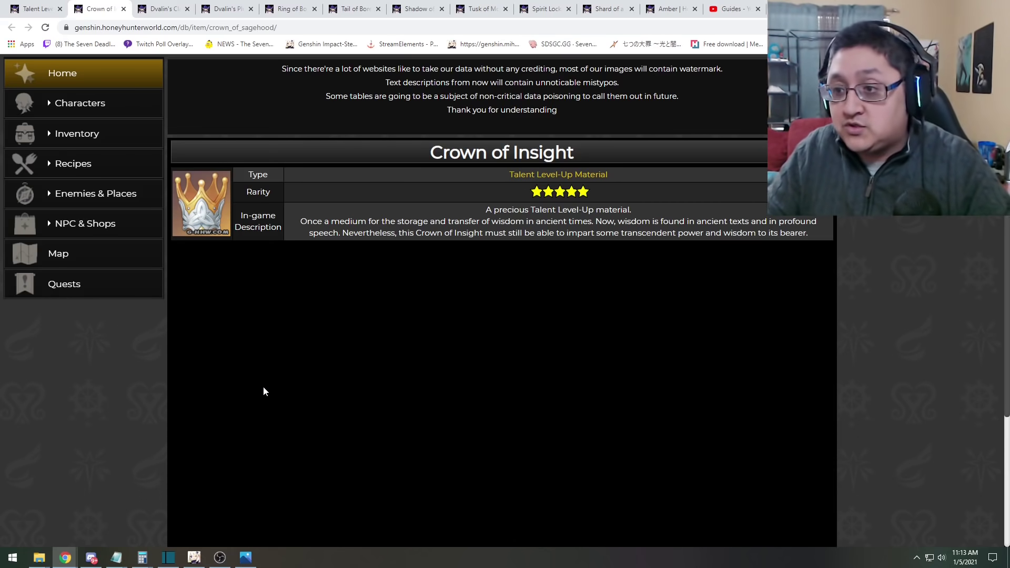
key("ctrl+Tab")
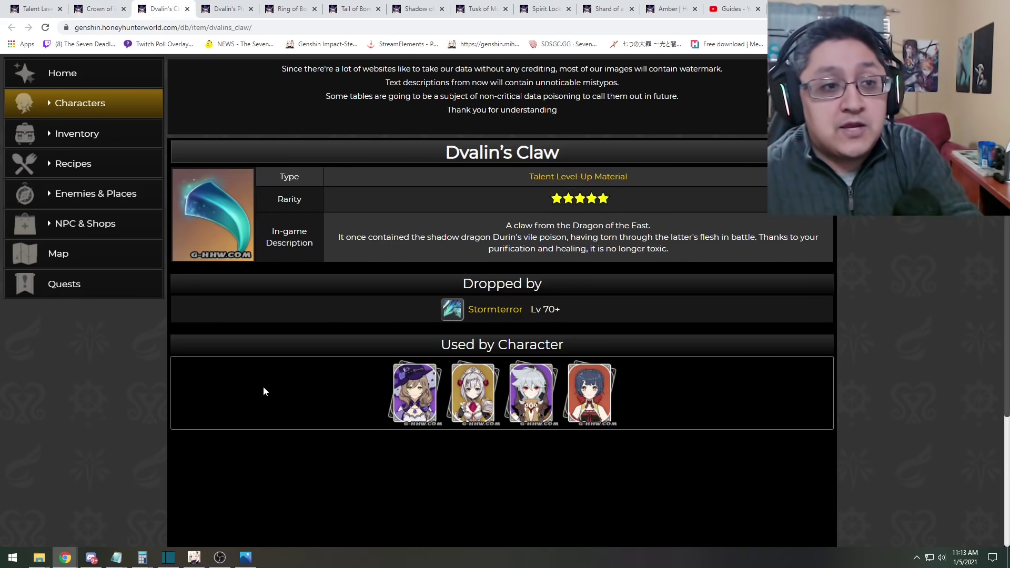
key("ctrl+Tab")
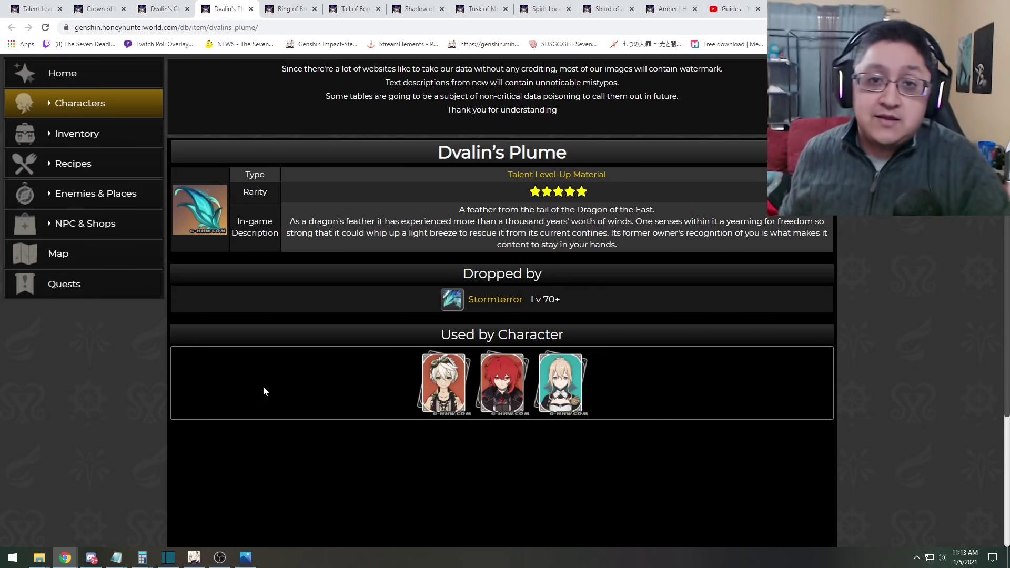
key("ctrl+Tab")
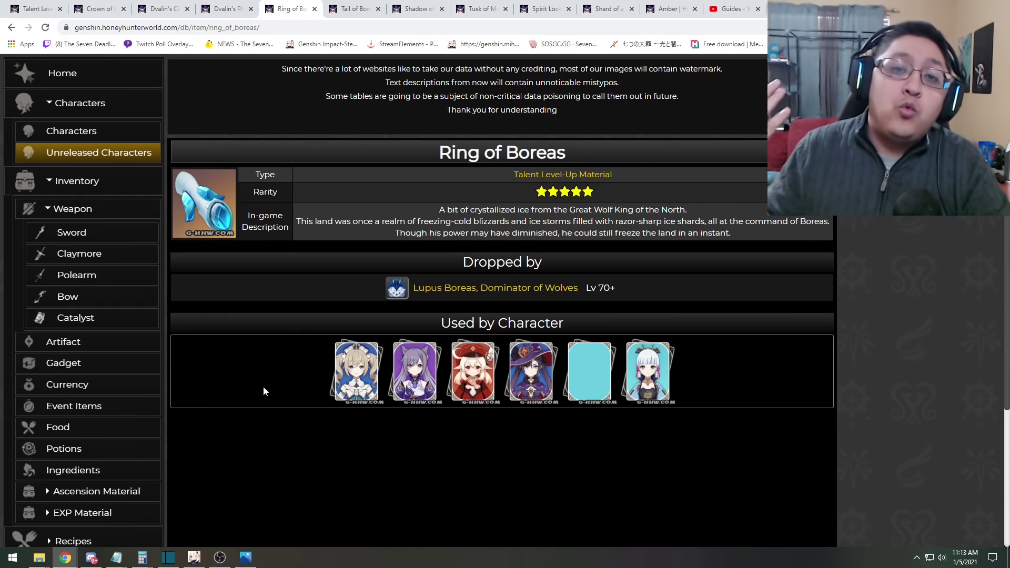
key("ctrl+Tab")
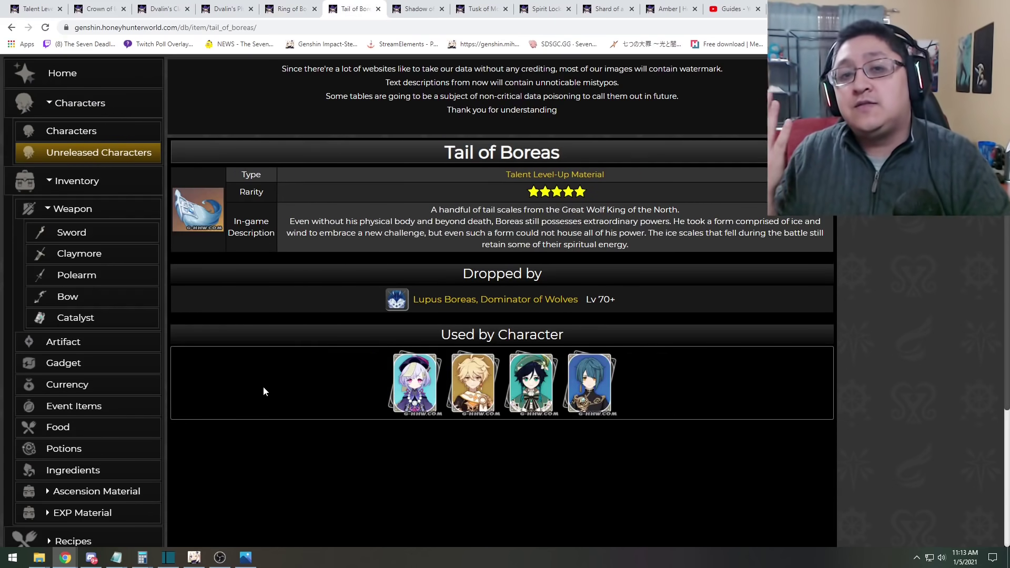
key("ctrl+Tab")
key("ctrl+Tab")
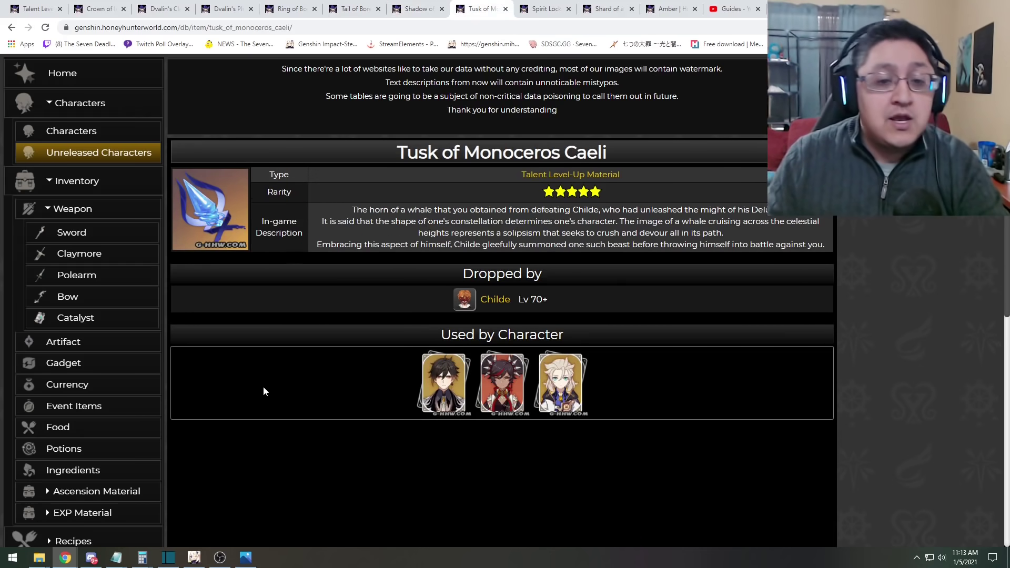
key("ctrl+Tab")
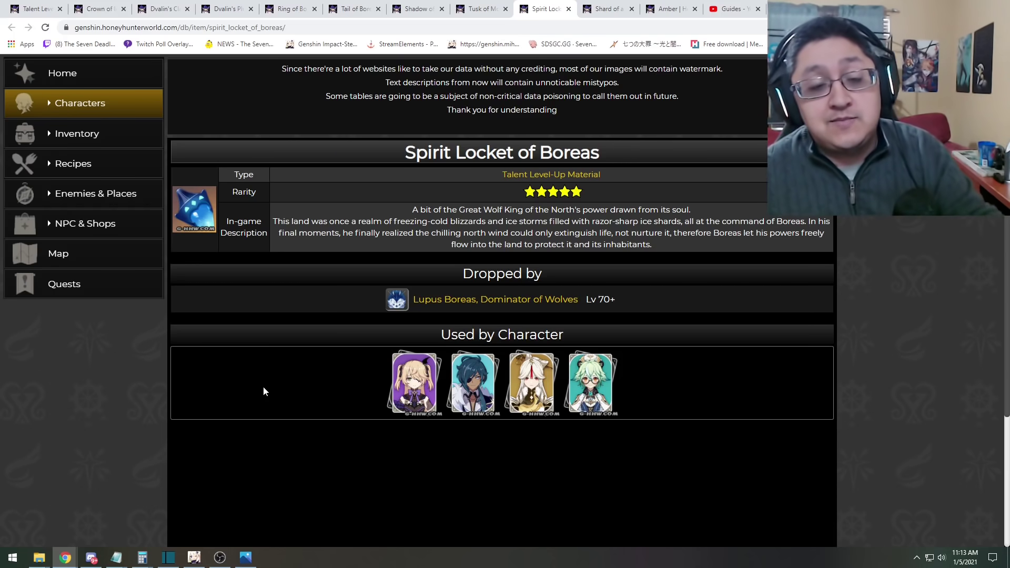
key("ctrl+Tab")
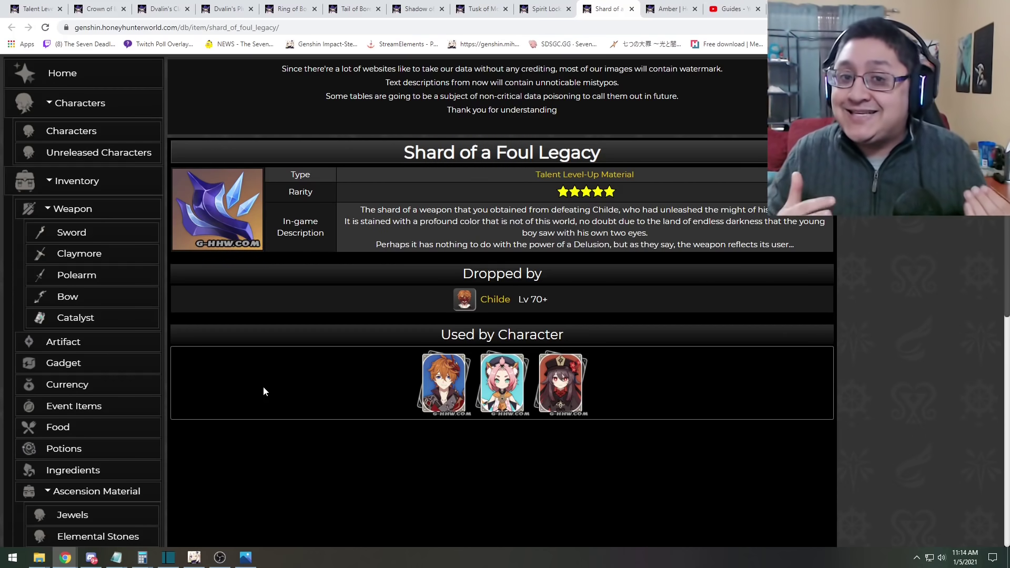
Step: Compare which characters use Spirit Locket of Boreas and Tusk of Monoceros Caeli, and open the Shadow of the Warrior page
left_click(97, 9)
left_click(538, 10)
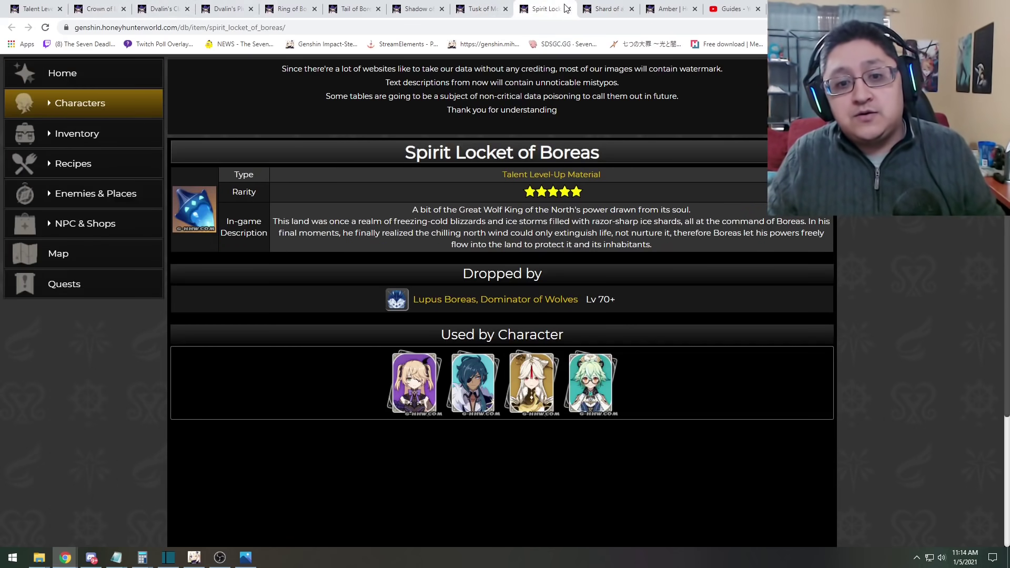
left_click(478, 10)
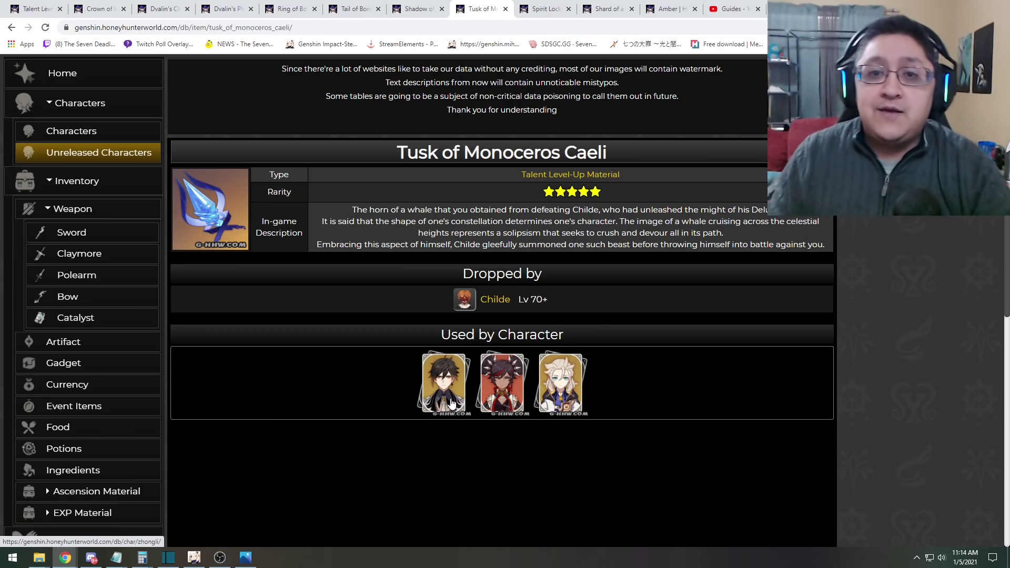
left_click(545, 9)
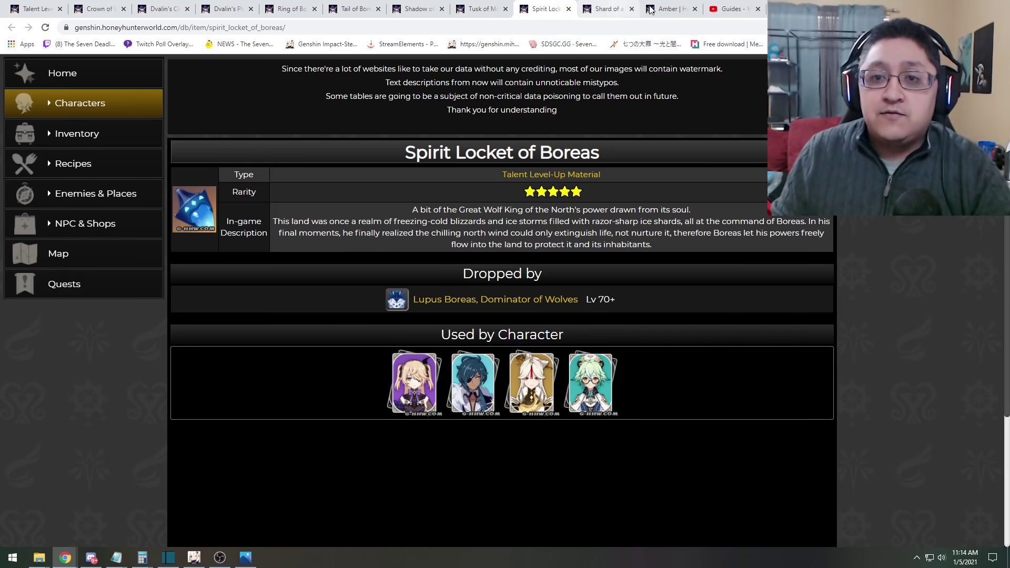
left_click(416, 9)
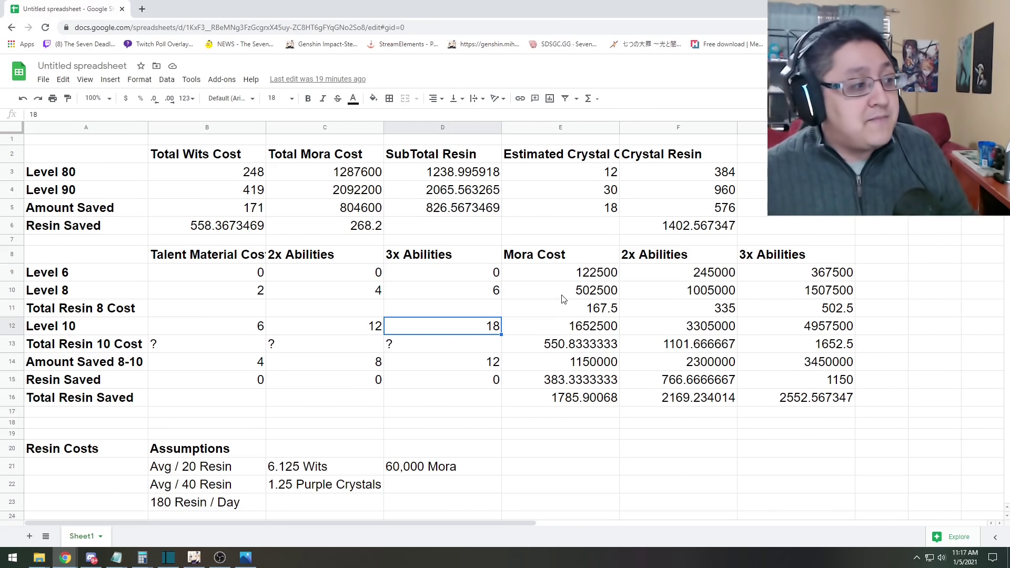
Step: In the Google Sheets spreadsheet, examine the Total Resin 8 Cost and Total Resin 10 Cost formulas for one, two and three abilities
left_click(590, 314)
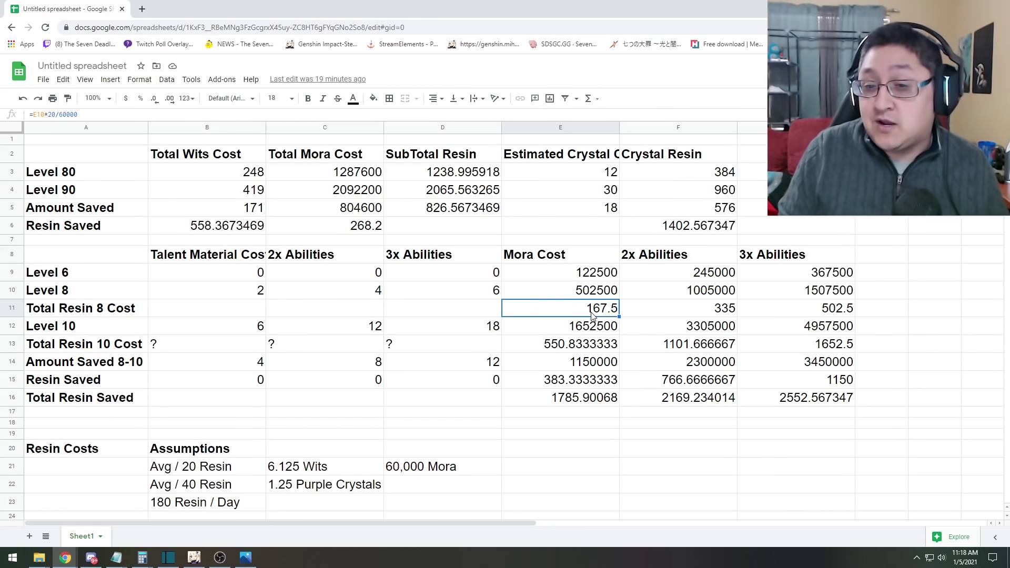
left_click(725, 314)
left_click(838, 314)
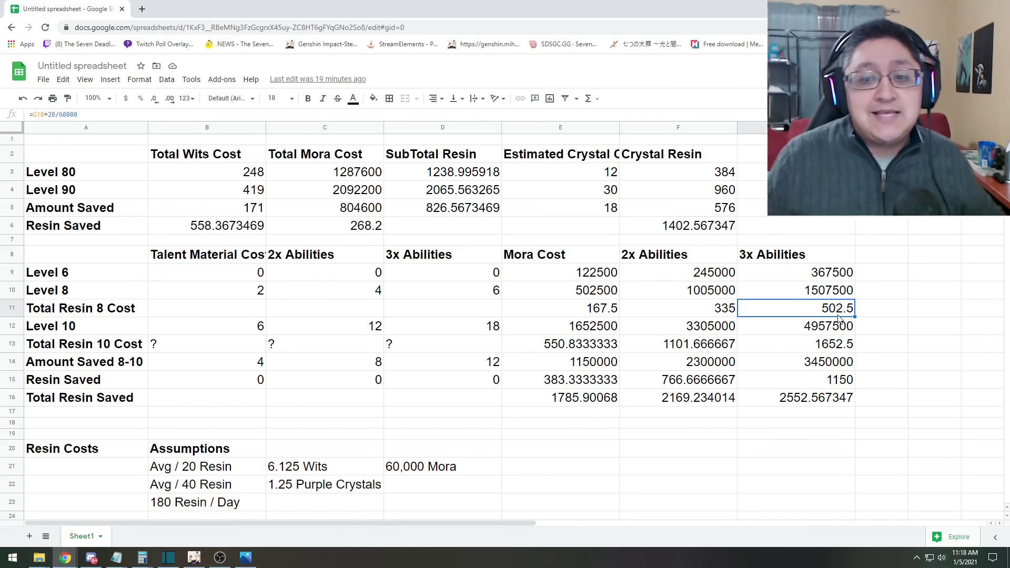
left_click(581, 351)
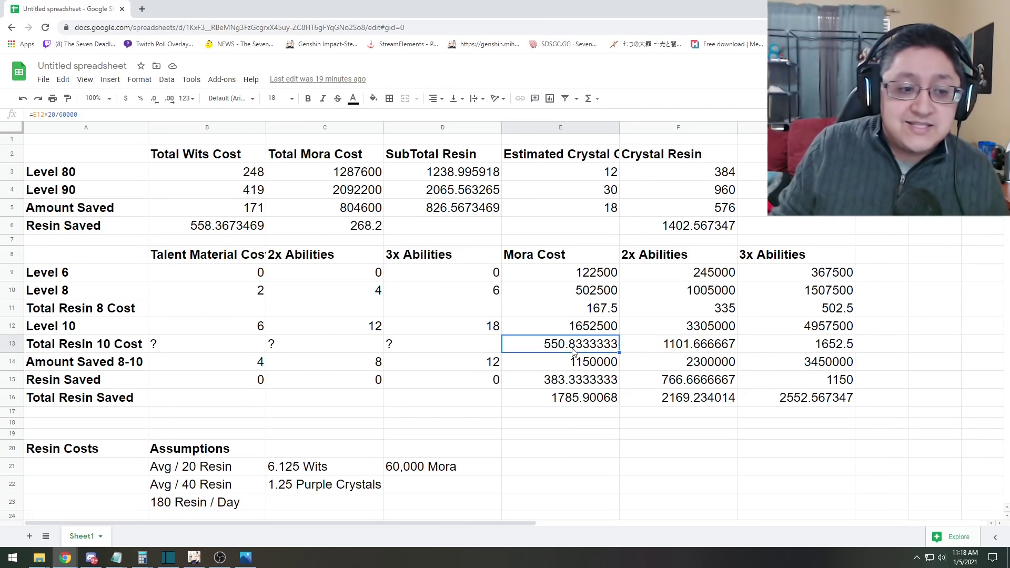
left_click(706, 345)
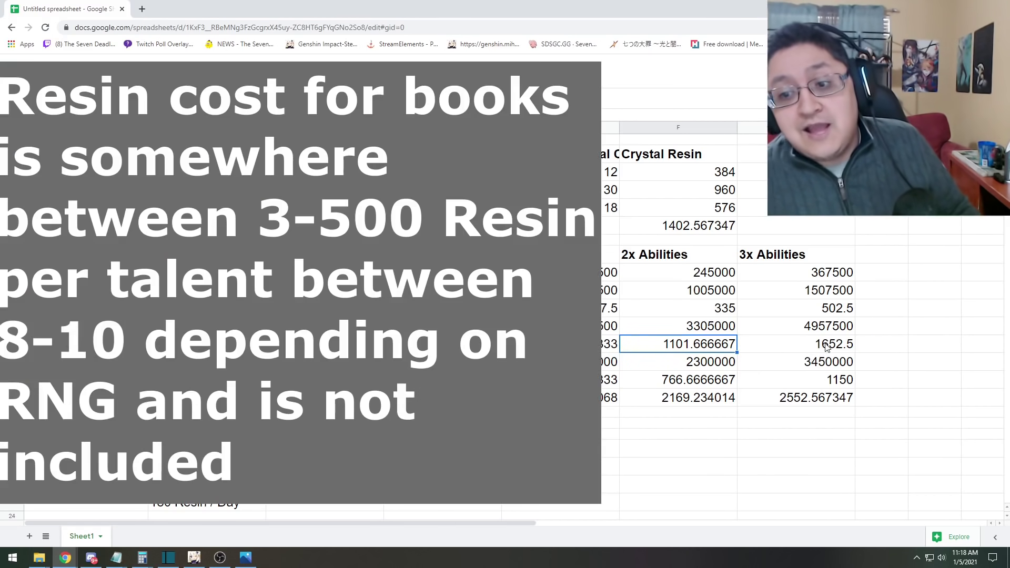
left_click(822, 345)
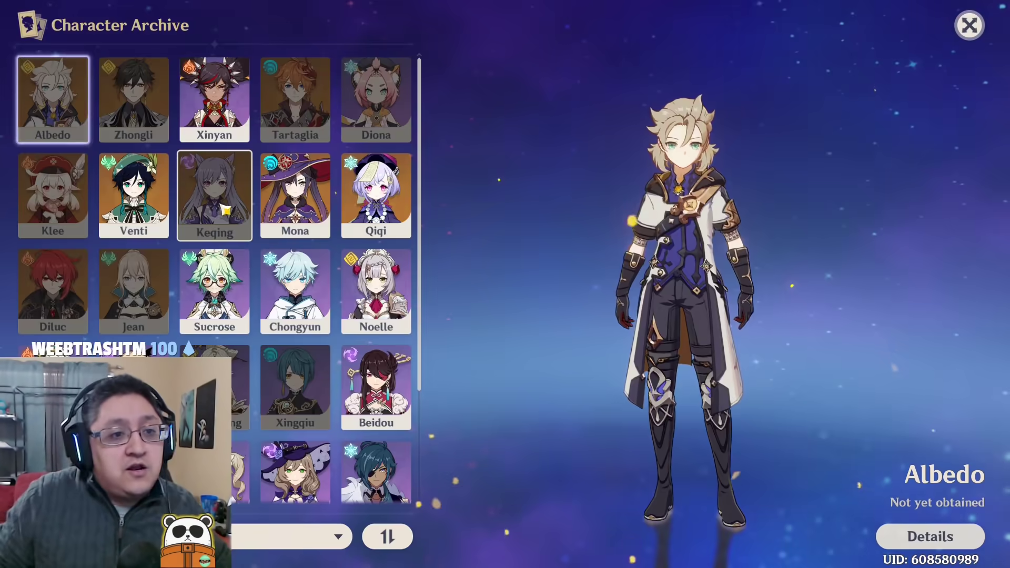
Step: View Keqing, Diluc and Tartaglia in the Character Archive of Genshin Impact
left_click(217, 208)
left_click(53, 290)
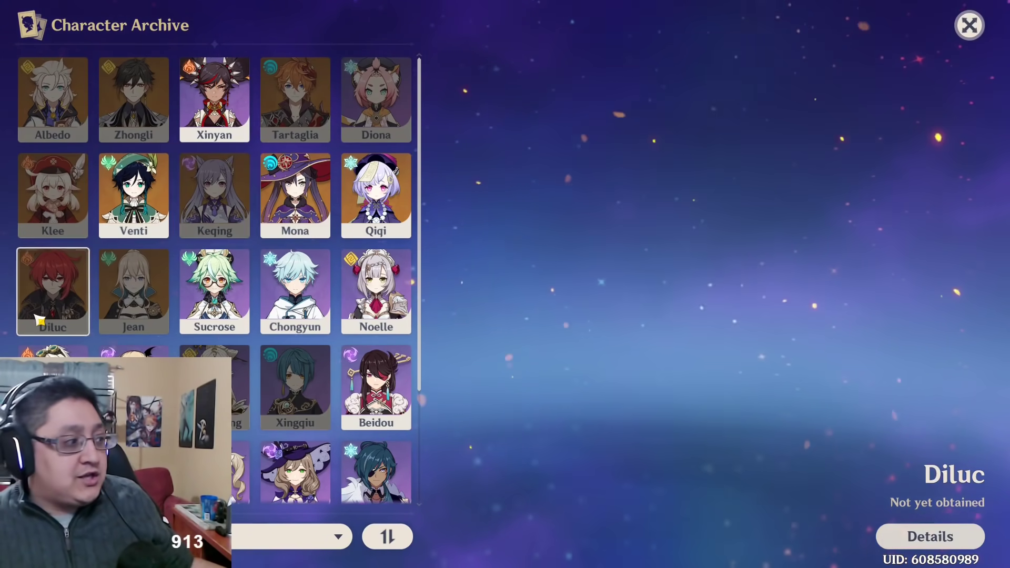
left_click(288, 97)
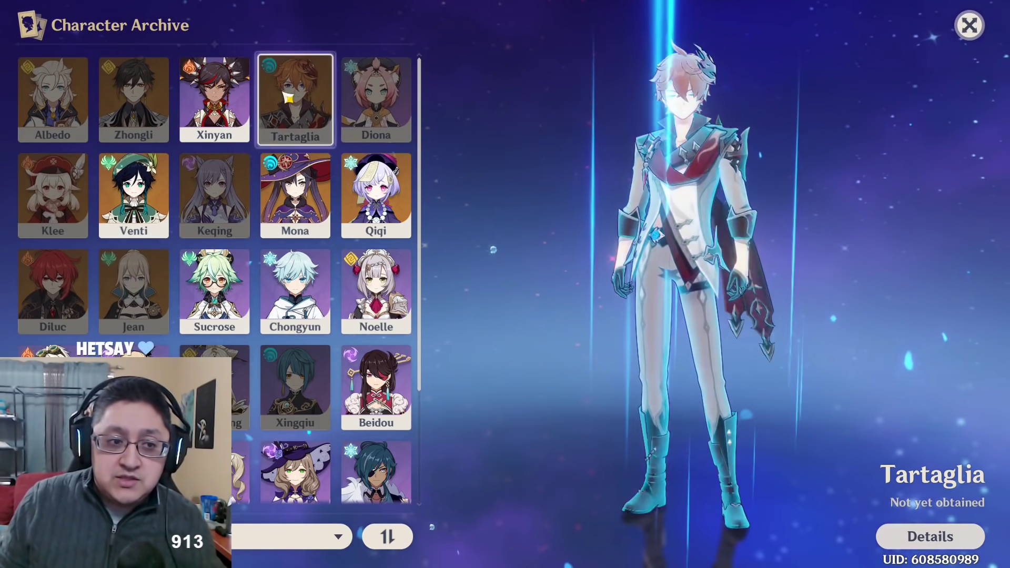
left_click(89, 216)
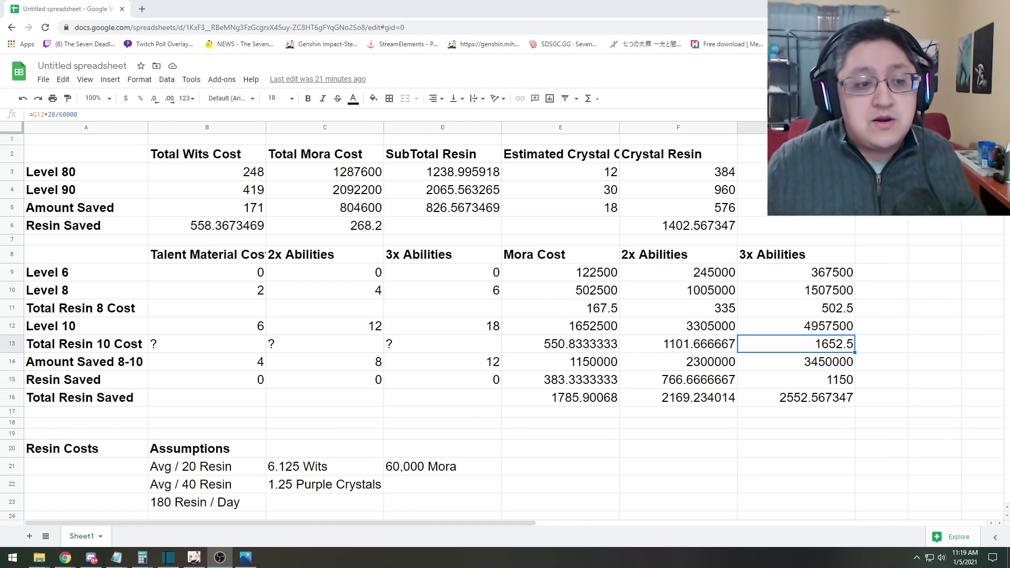
Step: Back in the spreadsheet, check the Total Resin 8 Cost row and the single-ability Total Resin Saved, Amount Saved 8-10 and Level 10 mora cells
left_click(90, 310)
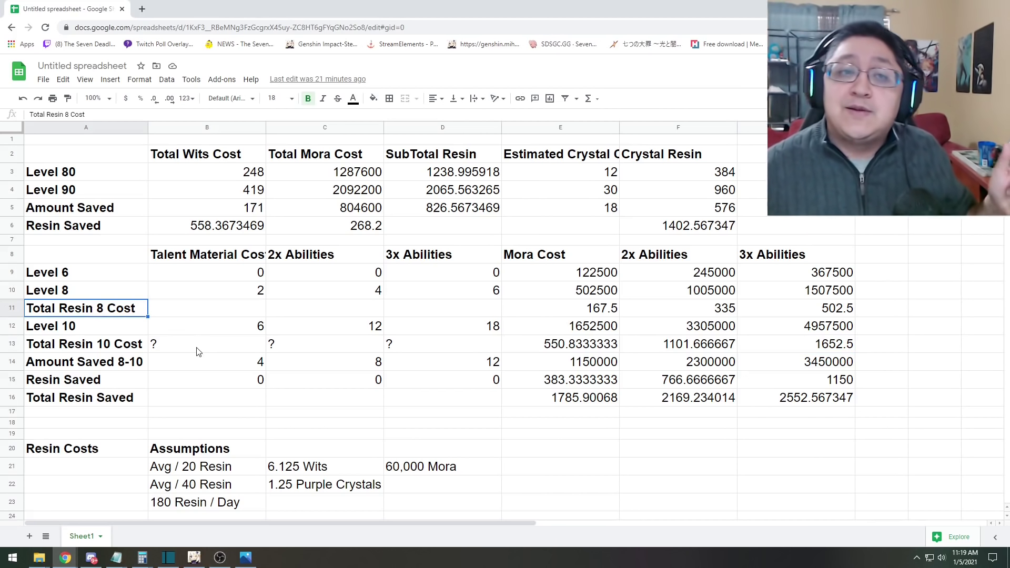
left_click(576, 403)
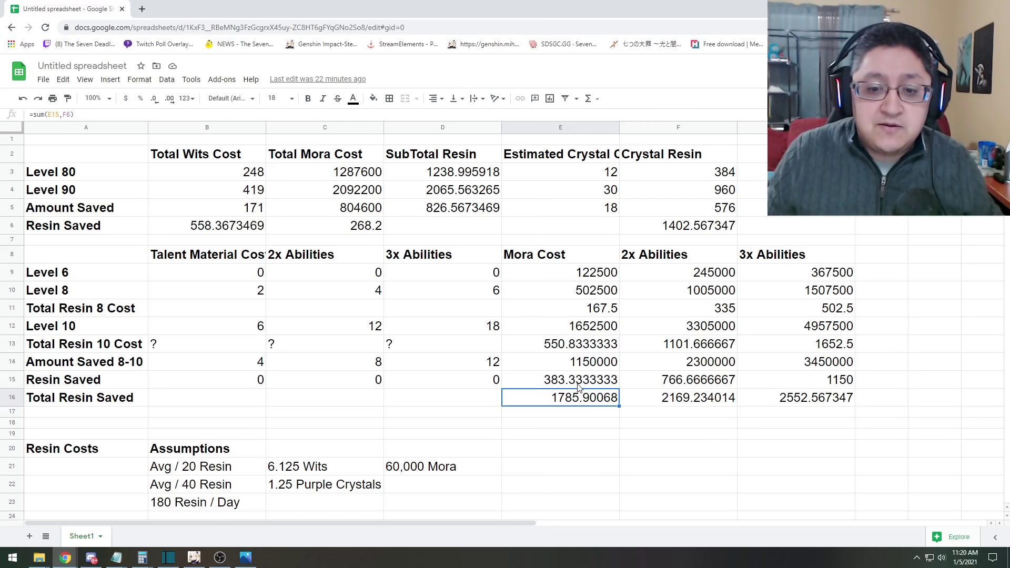
left_click(598, 369)
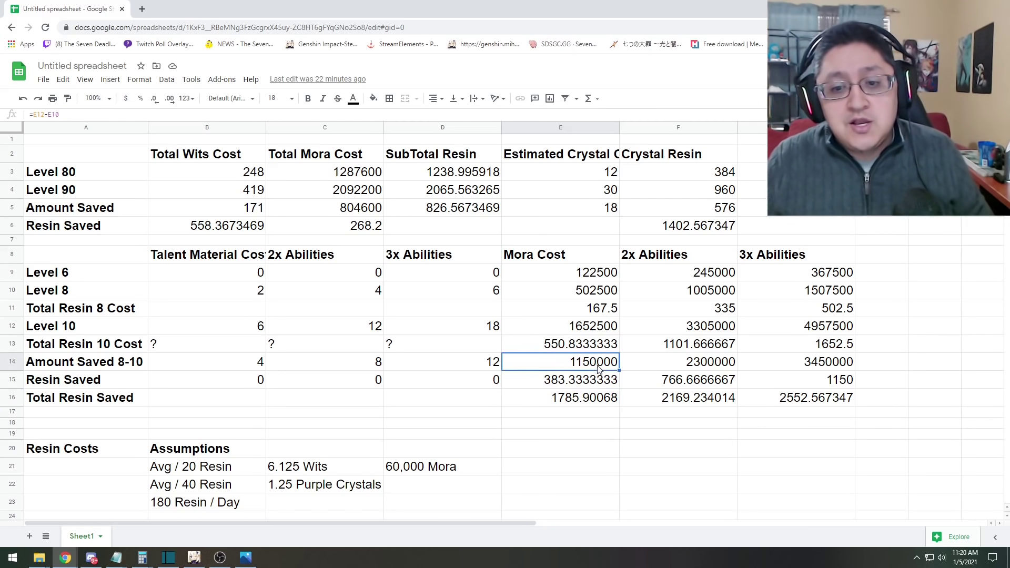
left_click(588, 327)
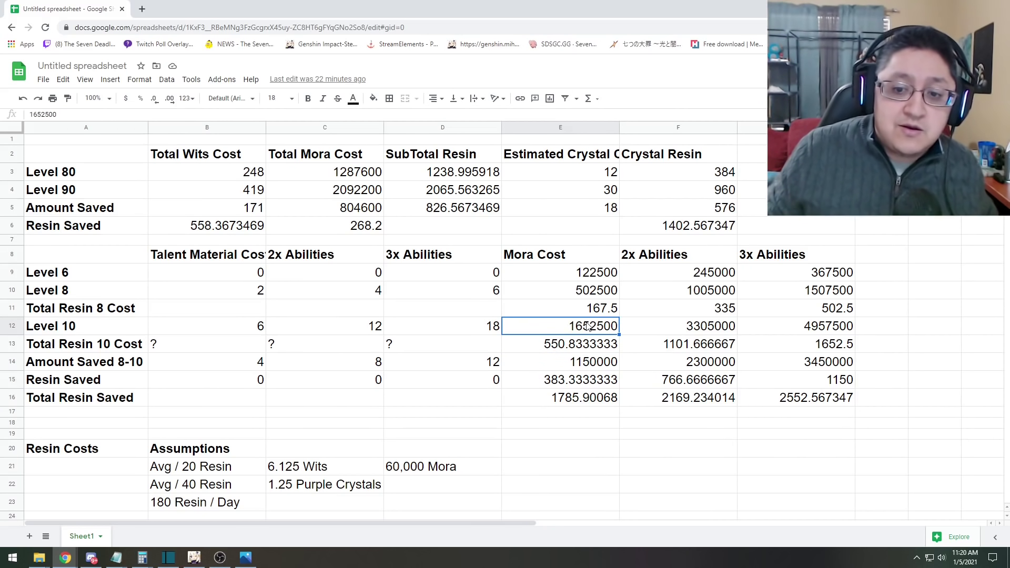
Step: Make the Total Resin Saved values in E16:G16 bold
left_click(590, 405)
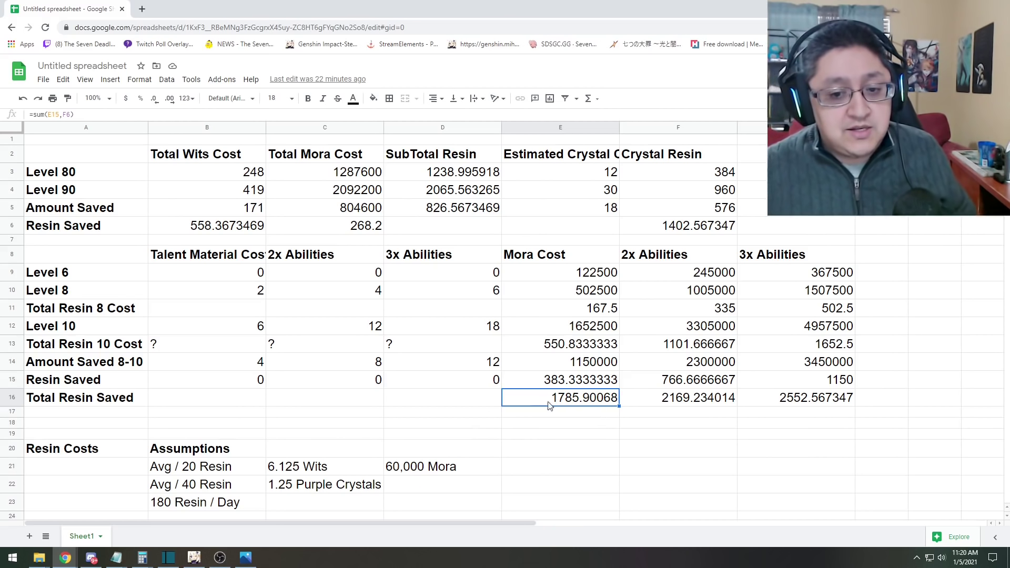
left_click(849, 402, "shift")
key("ctrl+b")
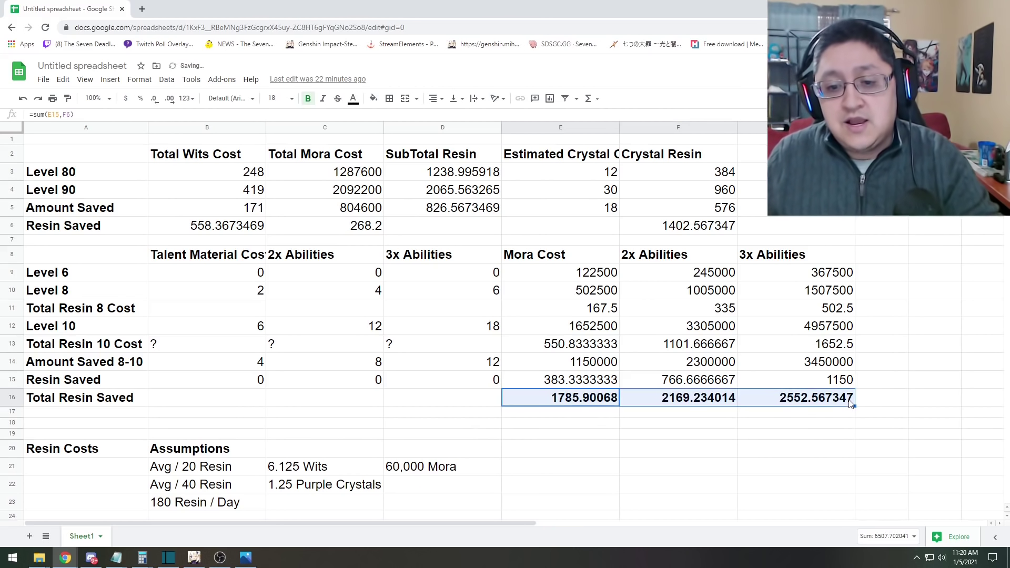
Step: Check the Total Resin Saved value for a single ability in E16
left_click(618, 440)
left_click(579, 398)
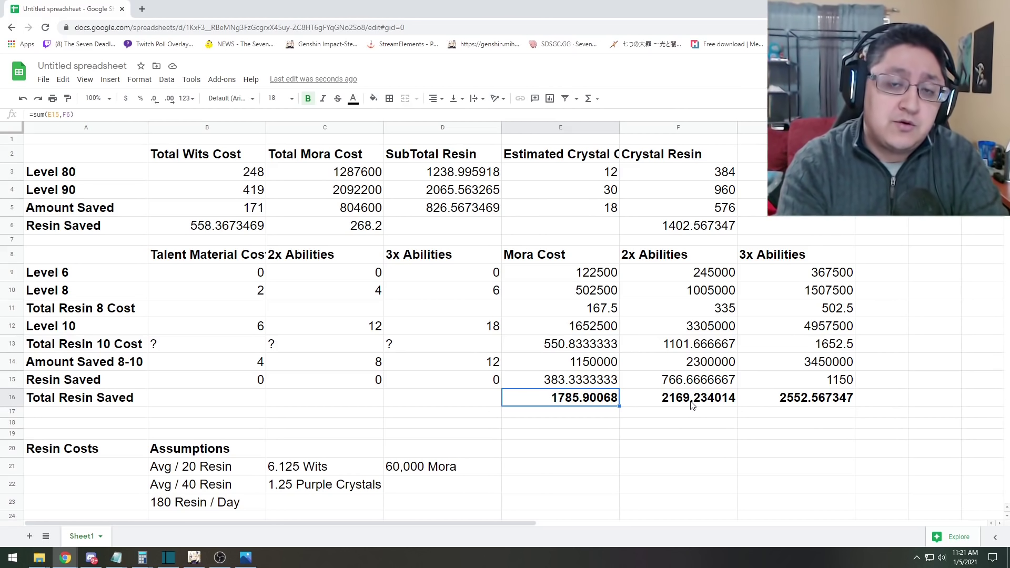
Step: Switch to Genshin Impact and view the details of Kaeya's equipped Goblet of Eonothem artifact
key("alt+Tab")
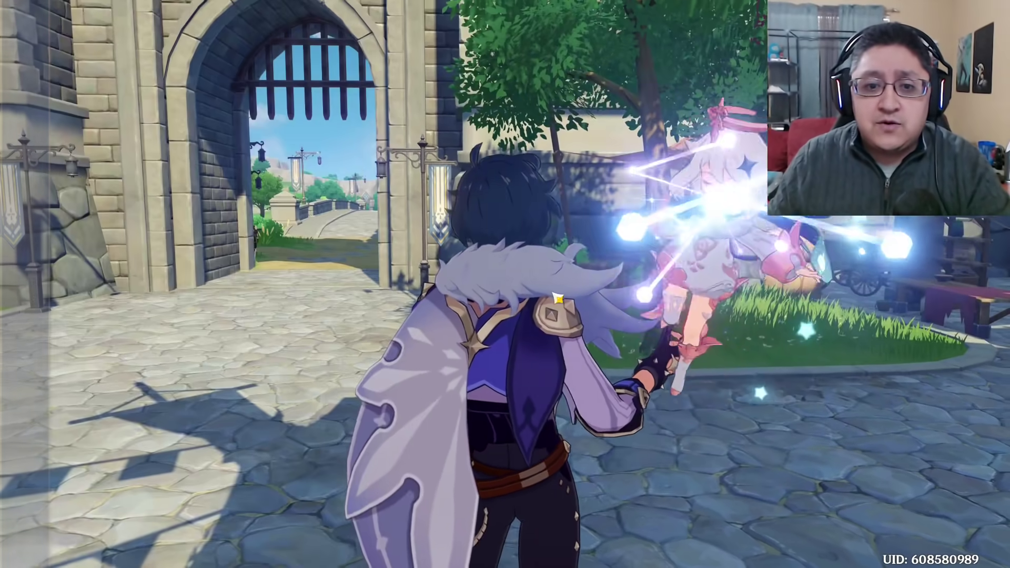
key("c")
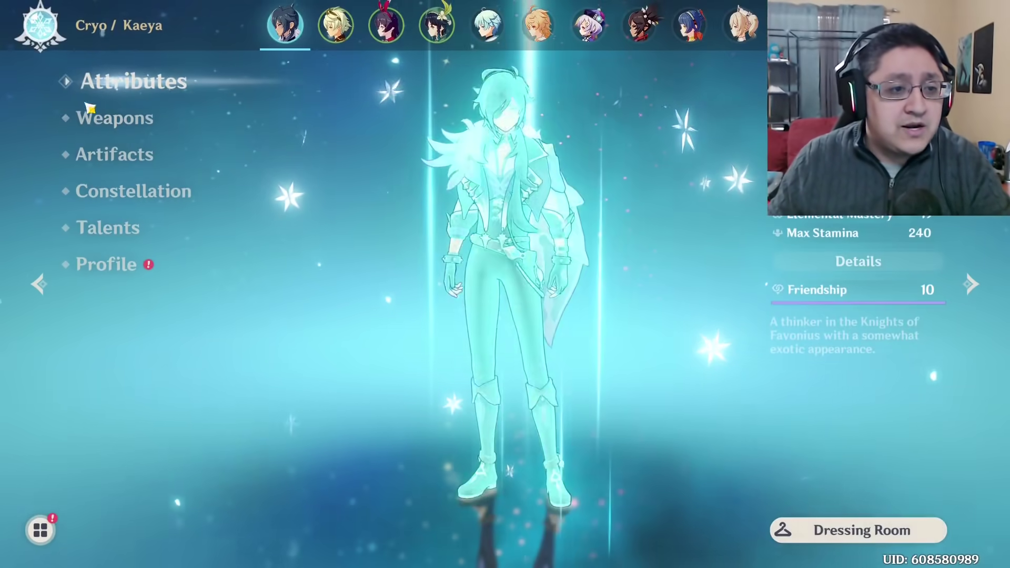
left_click(113, 156)
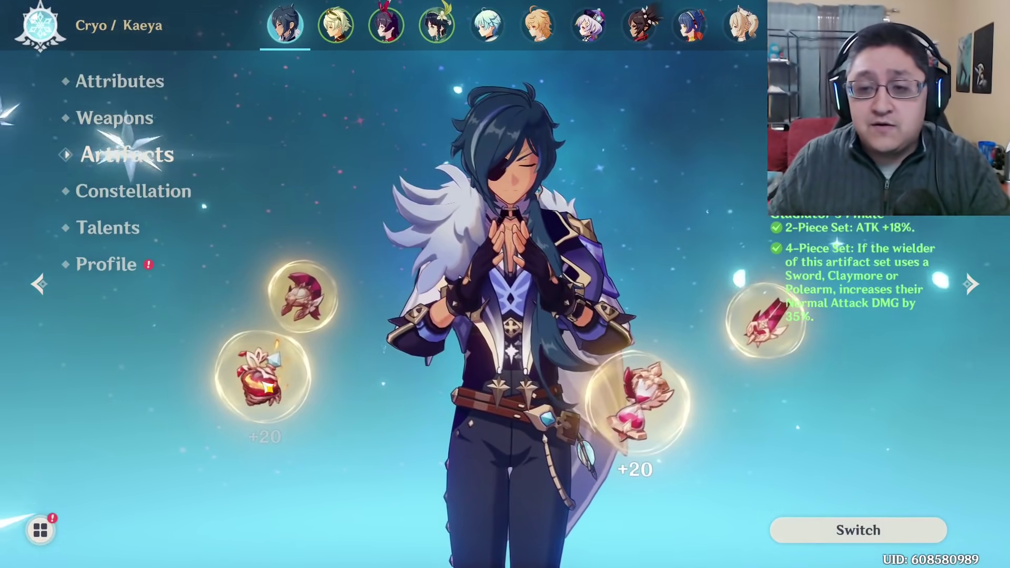
left_click(304, 288)
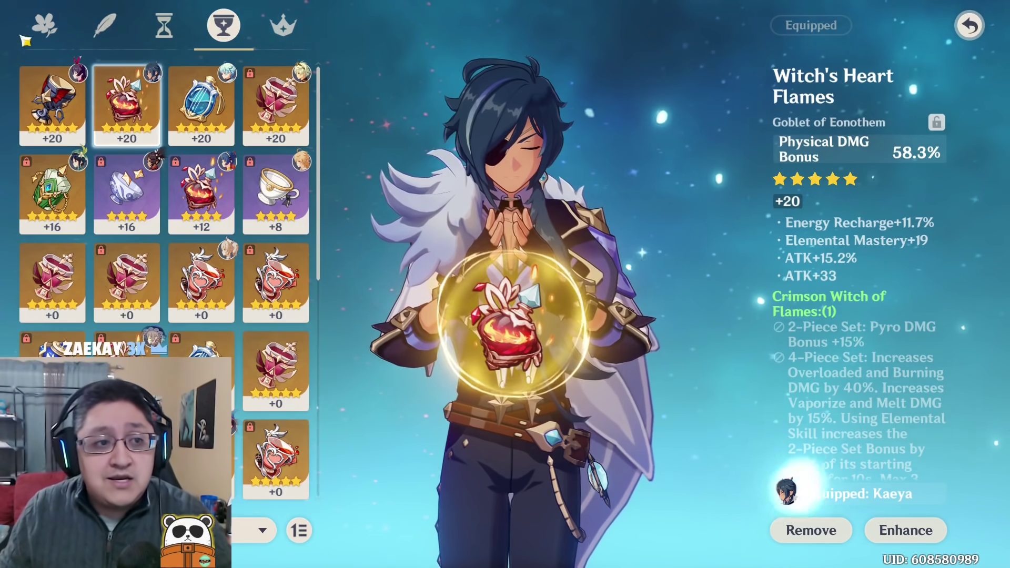
Step: Review the stats of Kaeya's equipped Flower of Life, Plume of Death, Sands of Eon and Circlet of Logos
left_click(45, 24)
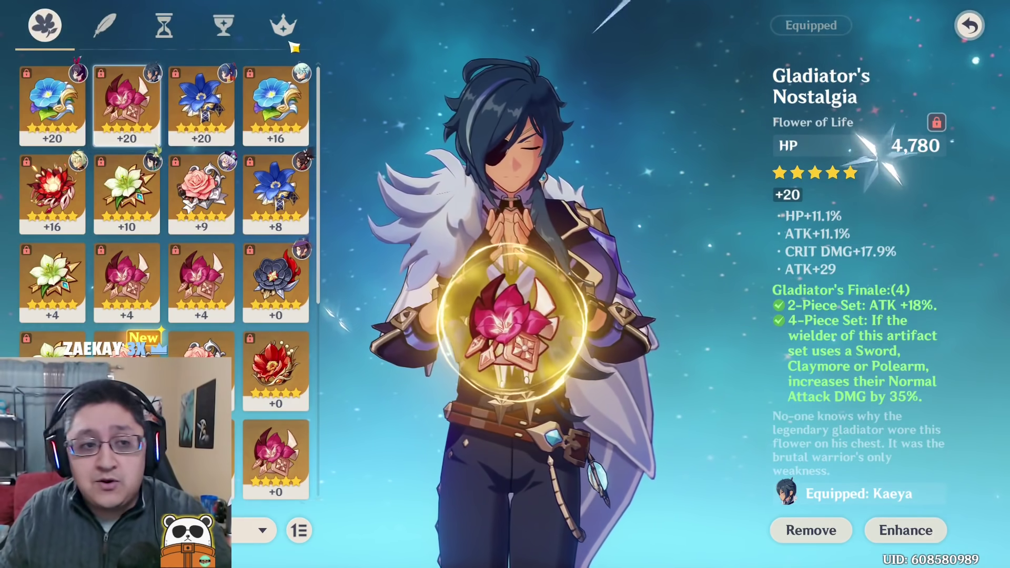
left_click(104, 29)
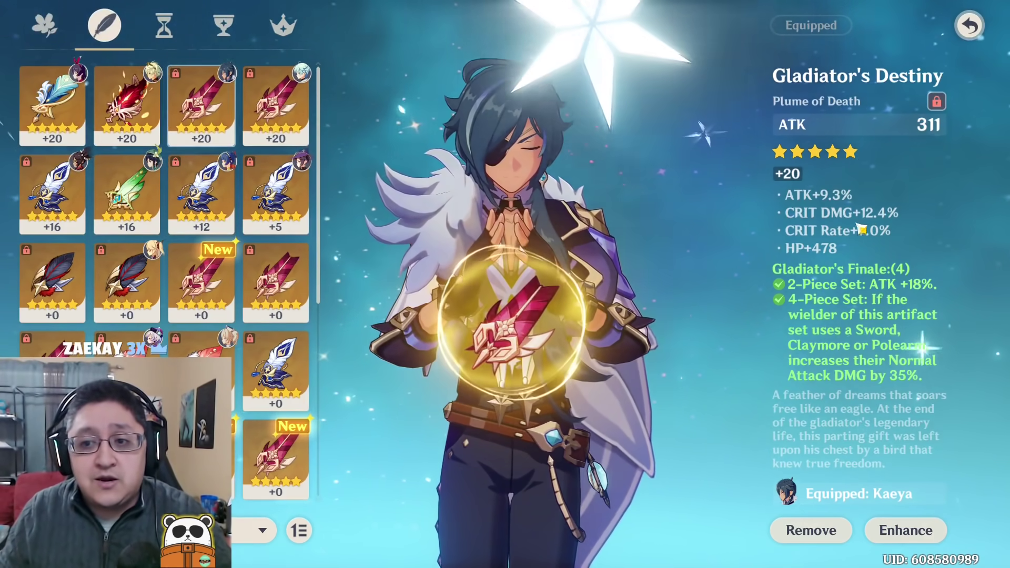
left_click(184, 32)
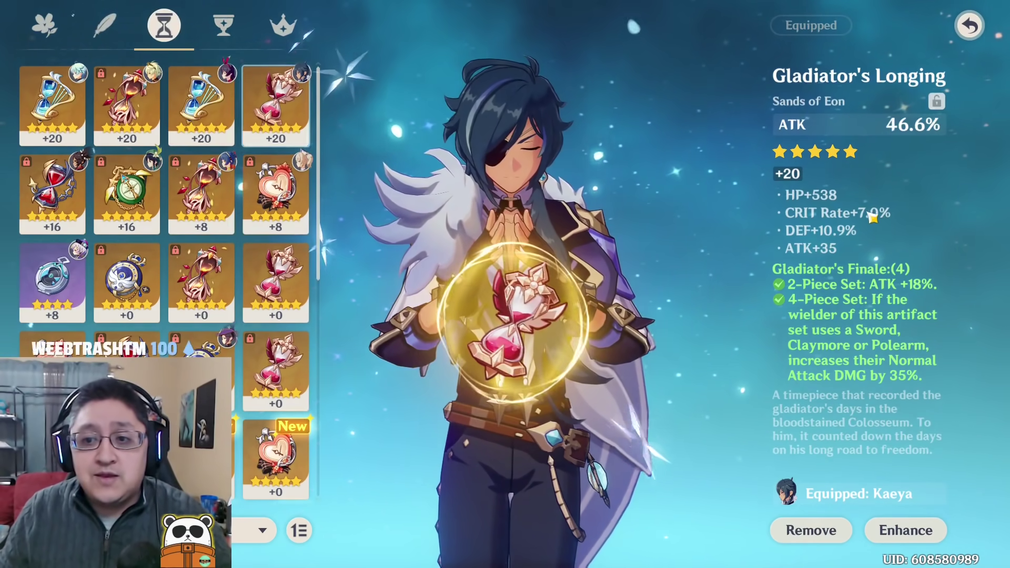
left_click(283, 25)
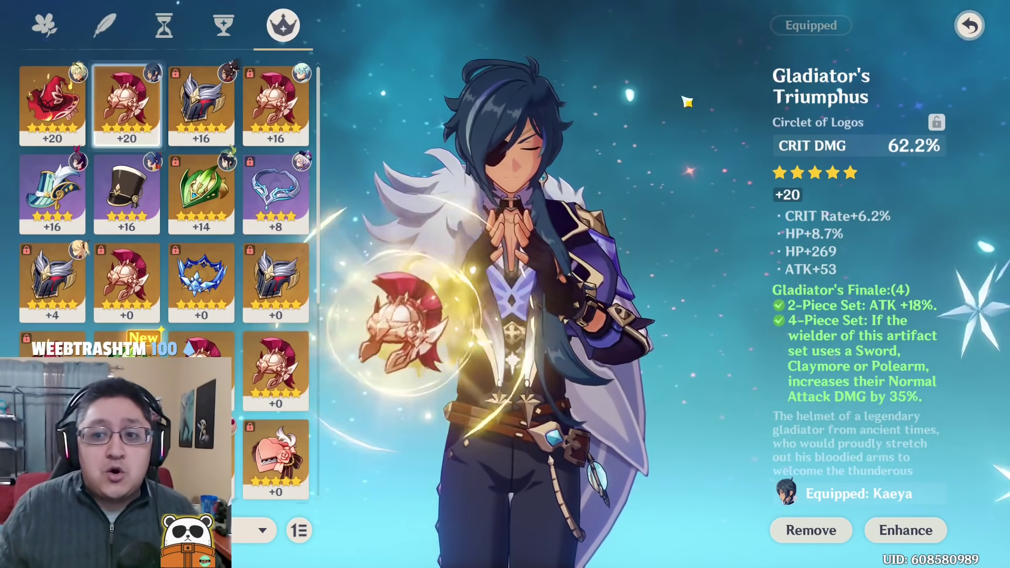